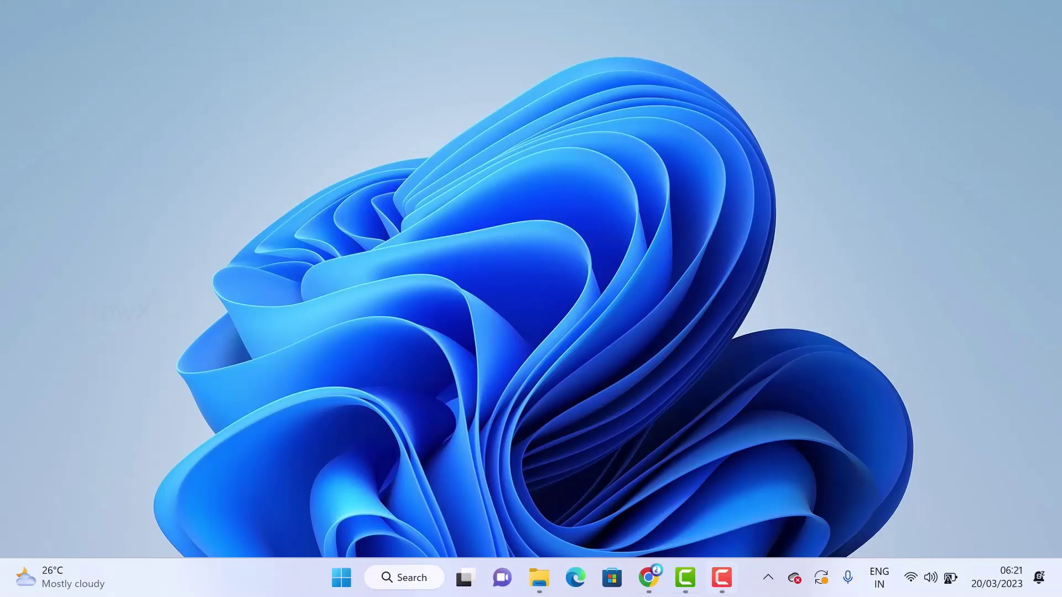
Browse from This PC into Windows (C:) > Program Files > Adobe in File Explorer
click(539, 577)
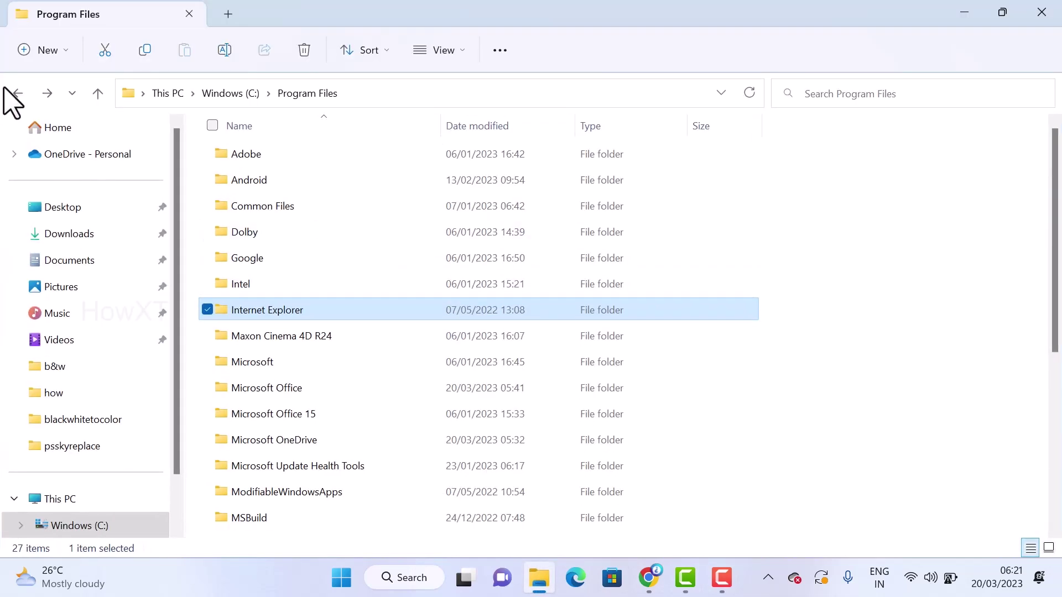
click(58, 209)
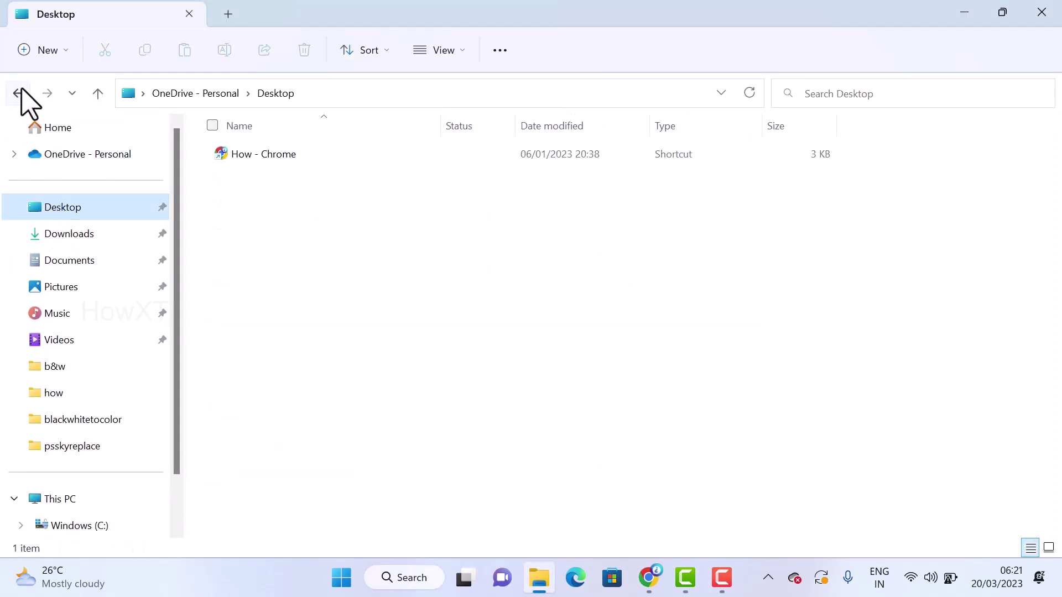
click(59, 500)
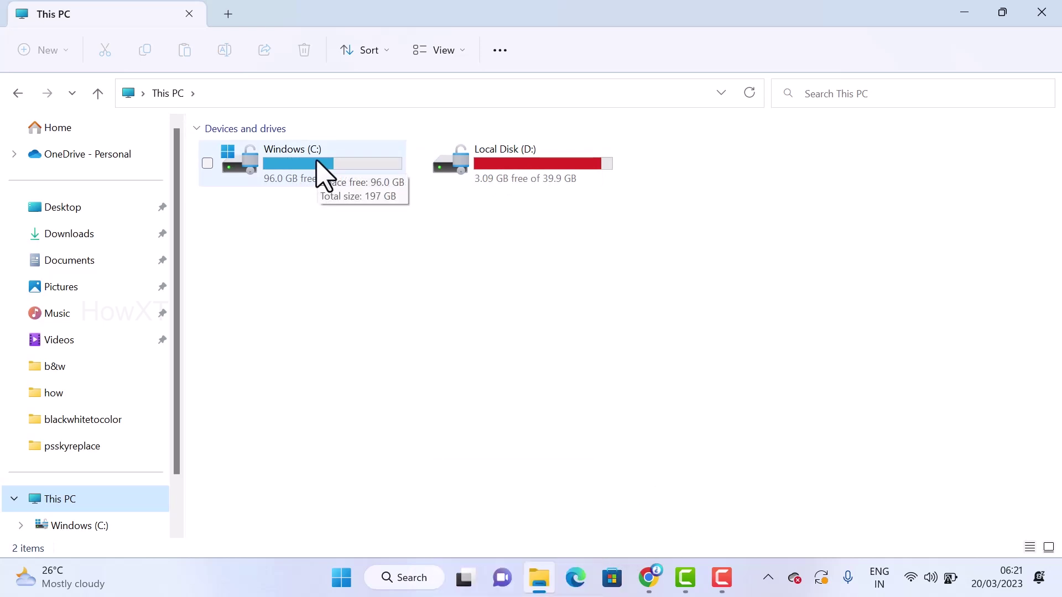
double_click(320, 174)
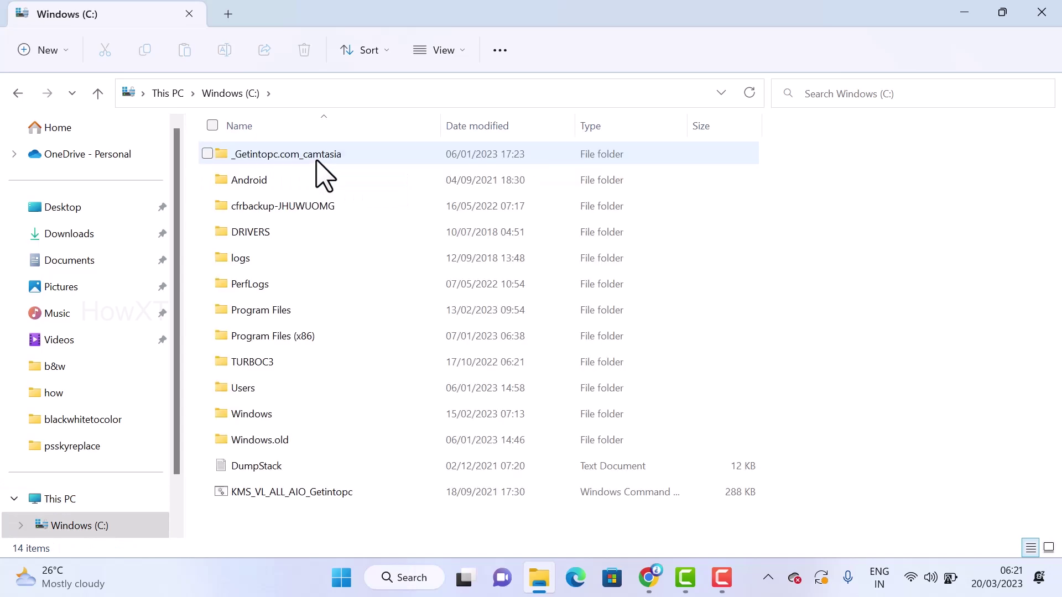
double_click(296, 312)
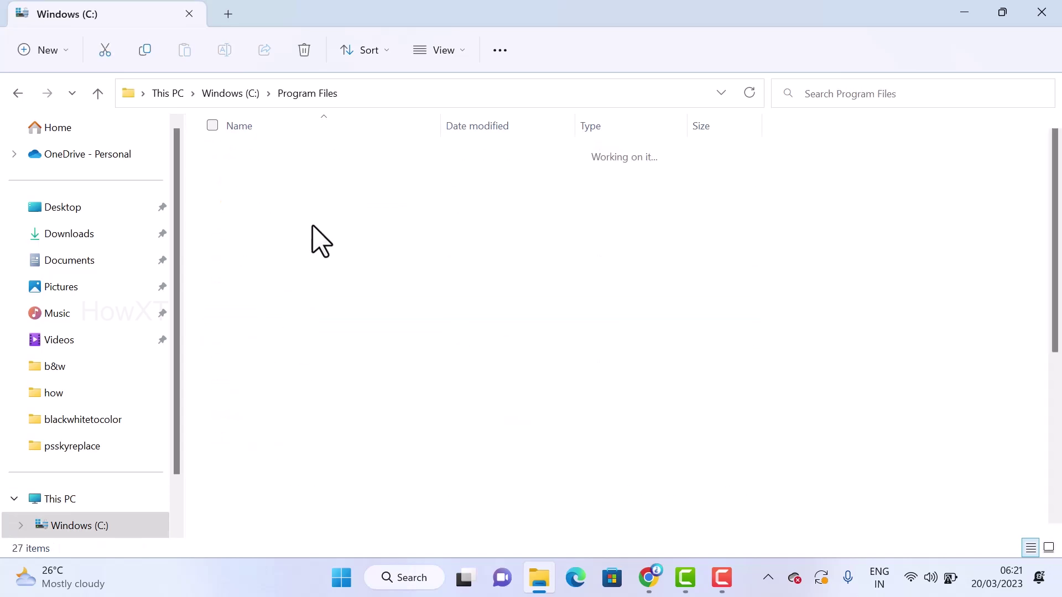
click(299, 162)
double_click(299, 162)
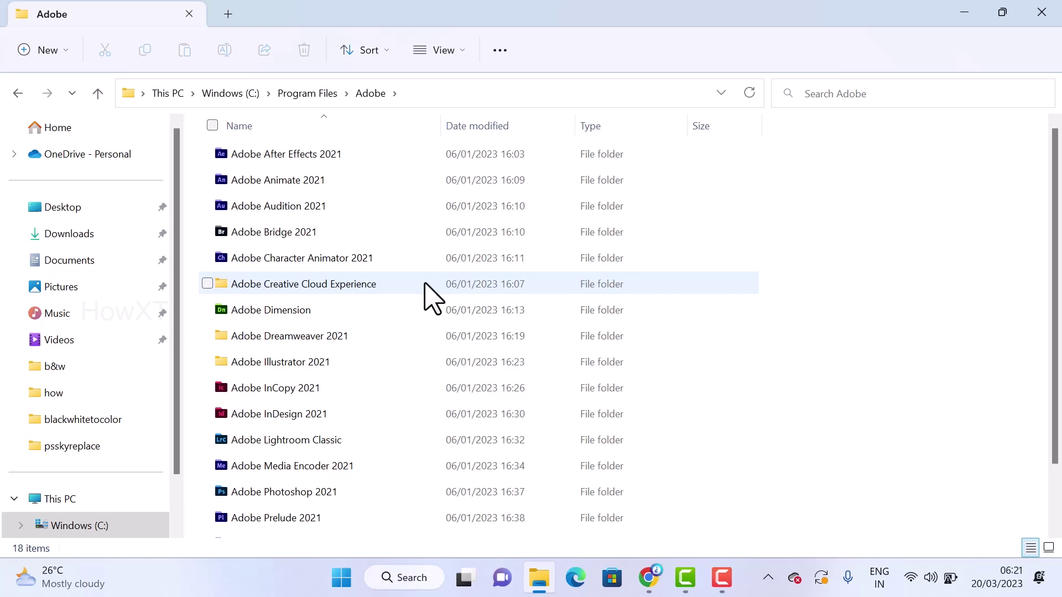
Back out to This PC, recheck Windows (C:), then close File Explorer
click(18, 93)
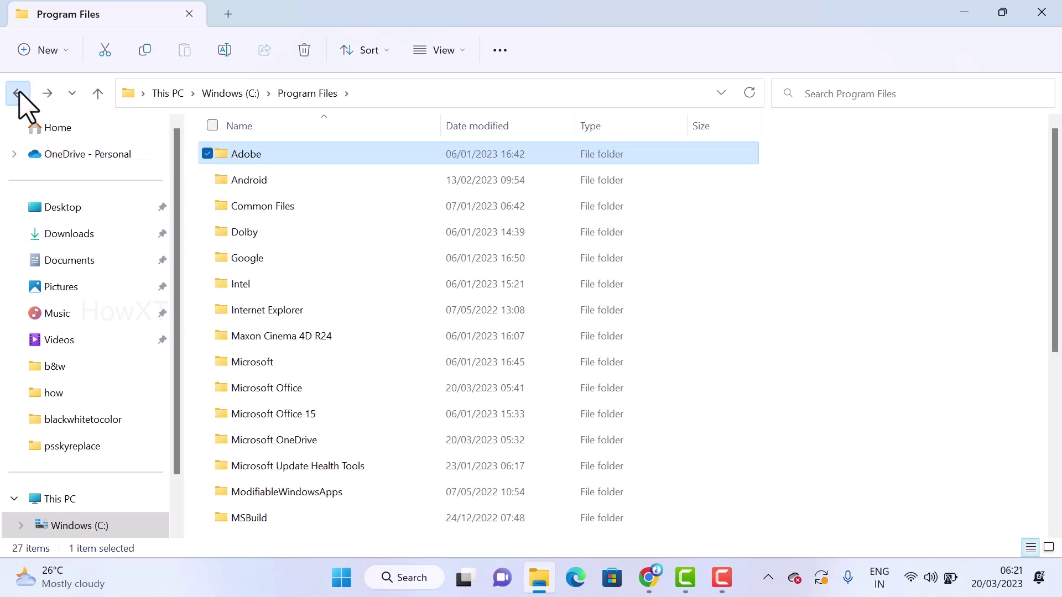
click(19, 93)
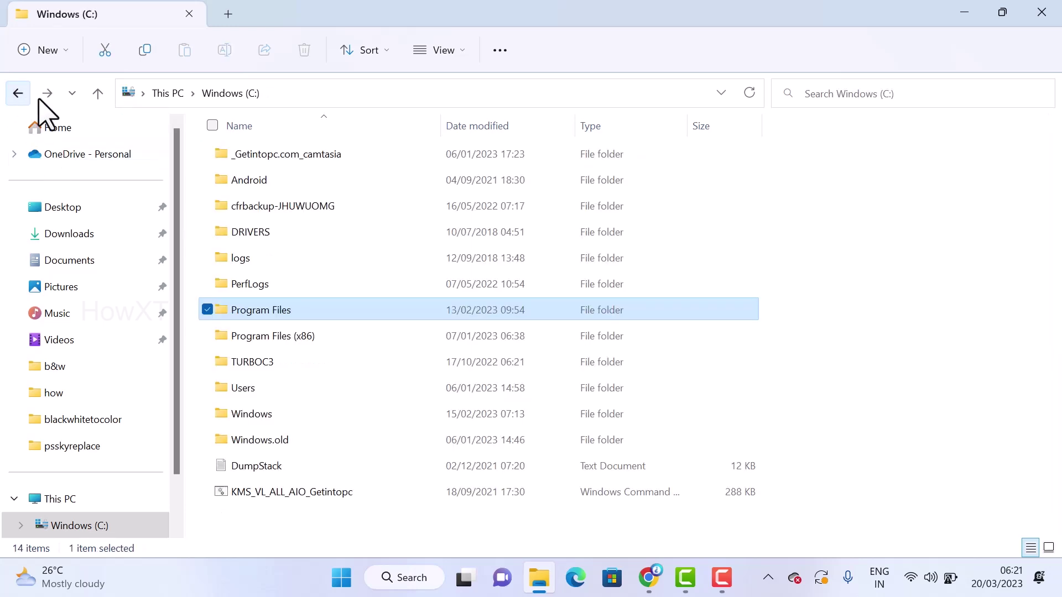
click(62, 499)
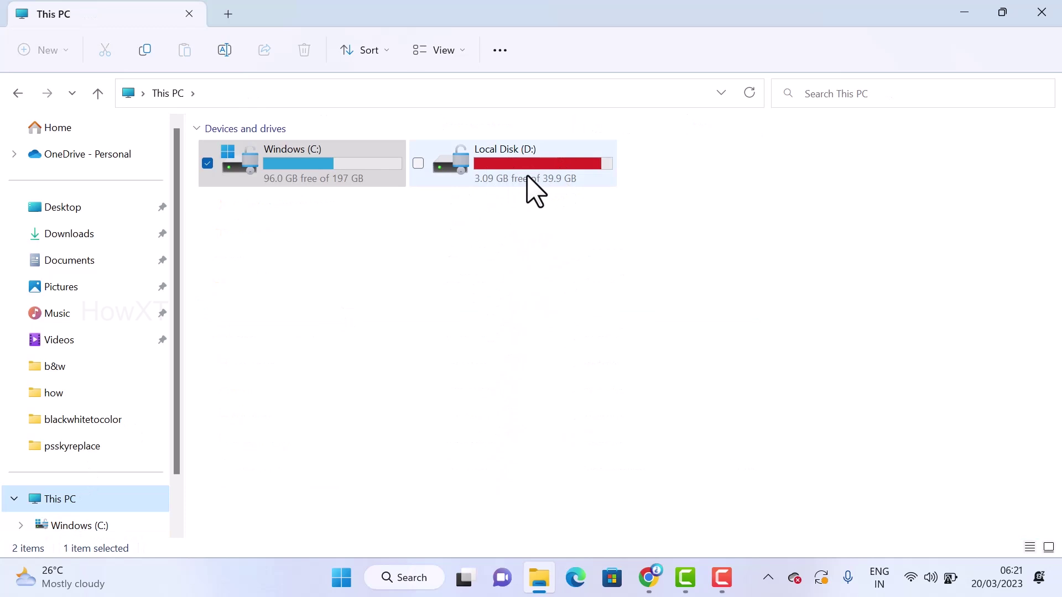
double_click(274, 176)
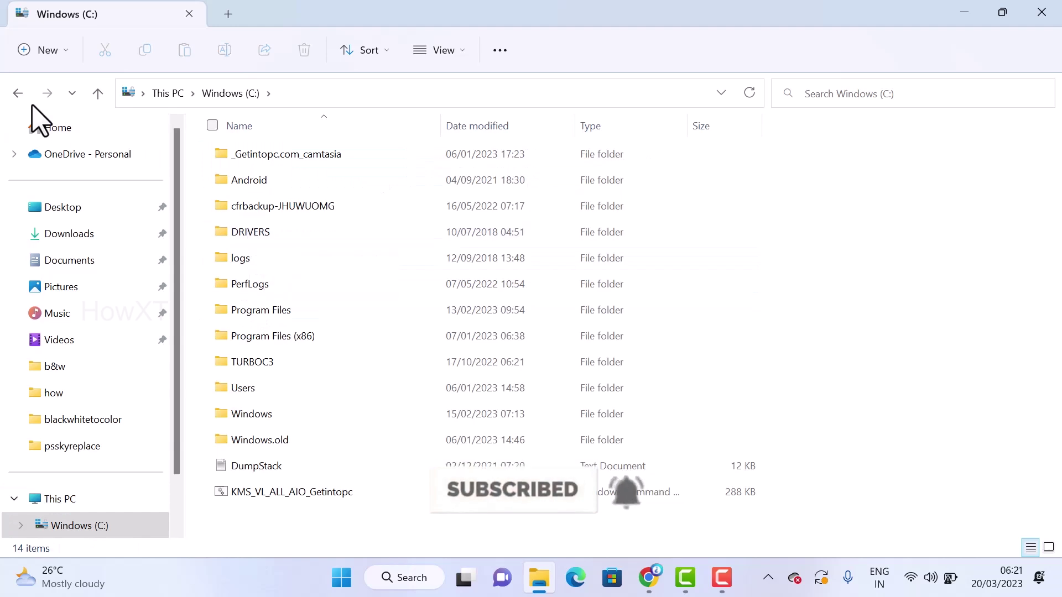
click(17, 93)
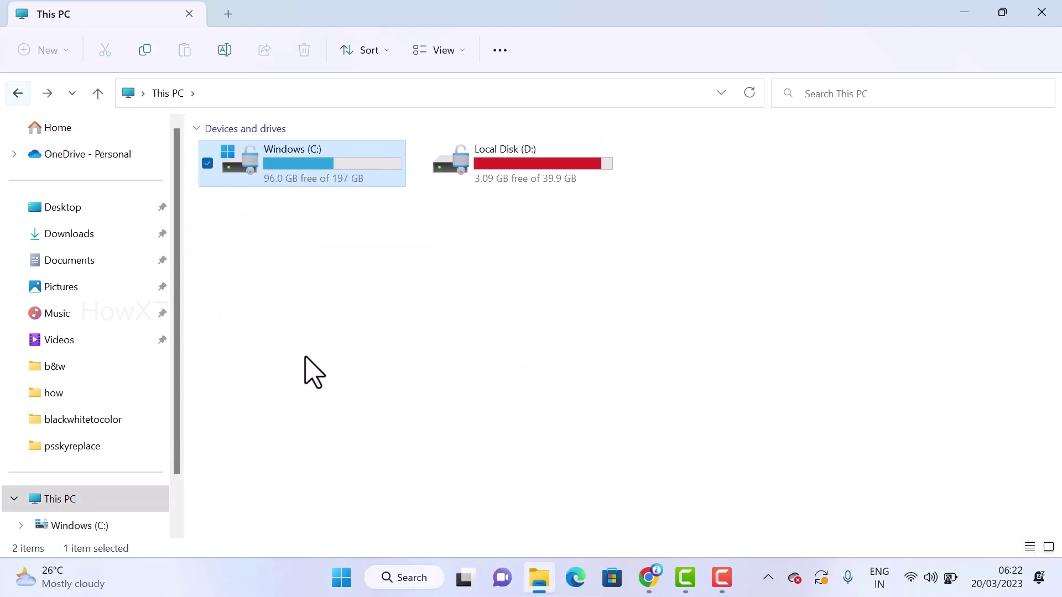
click(1041, 13)
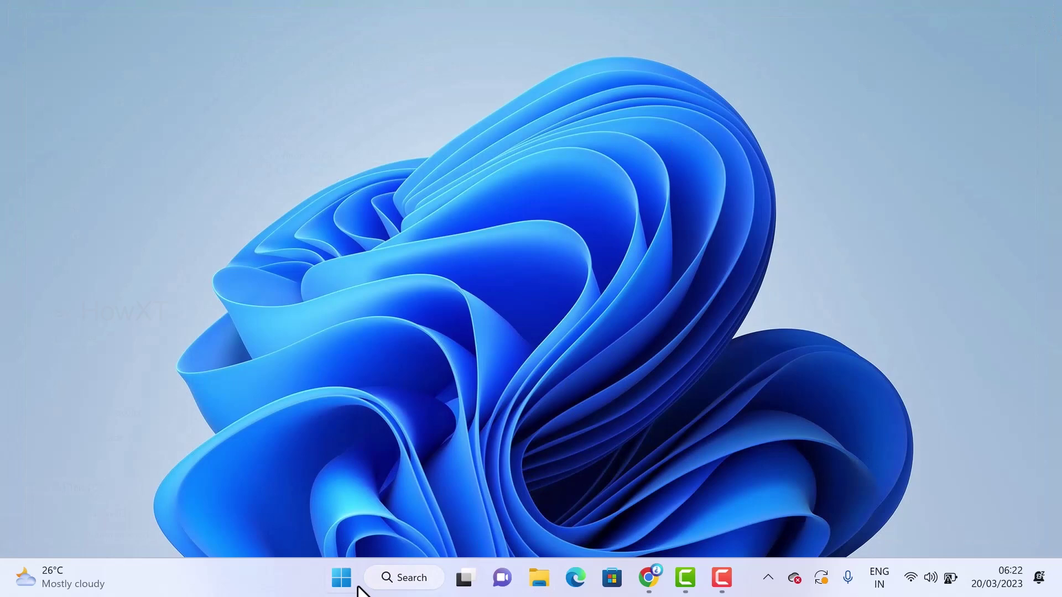
Launch Windows Settings from the pinned Settings icon in Start
click(341, 578)
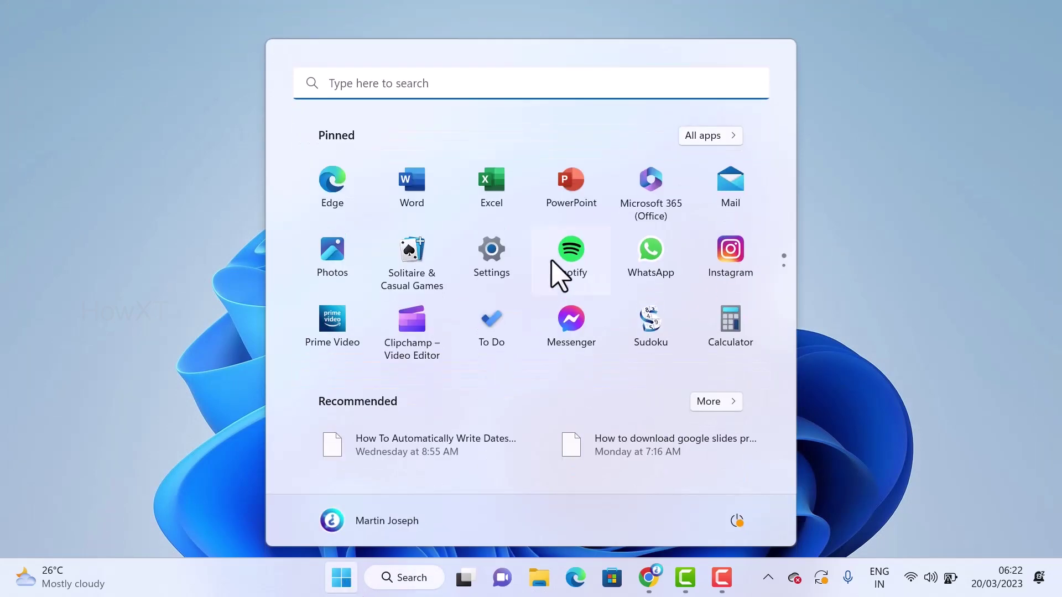
click(497, 259)
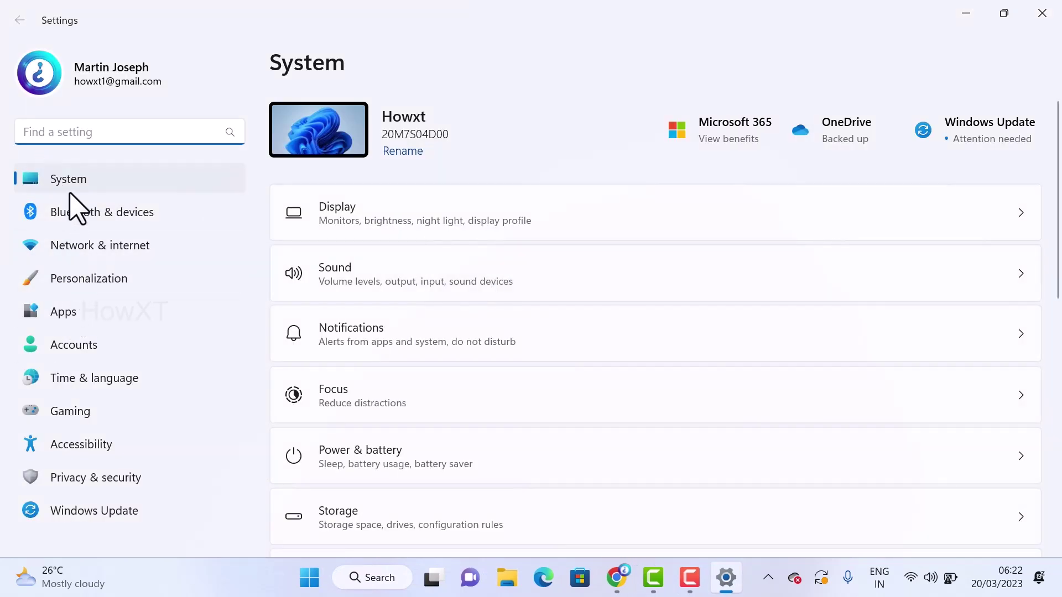
Go to Apps > Installed apps, scroll to Instagram, and open its options menu
click(49, 313)
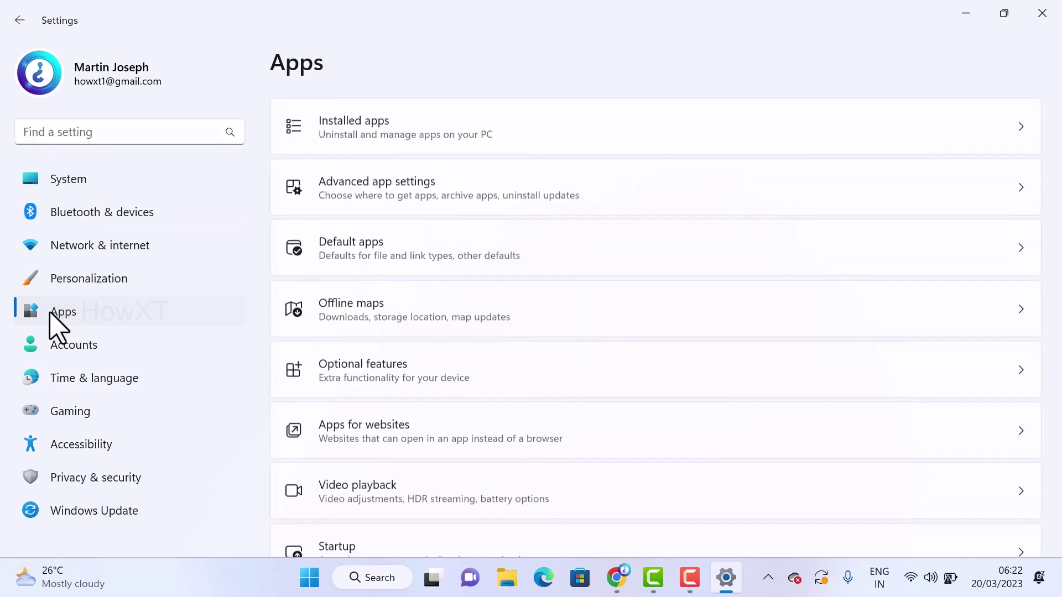
click(376, 131)
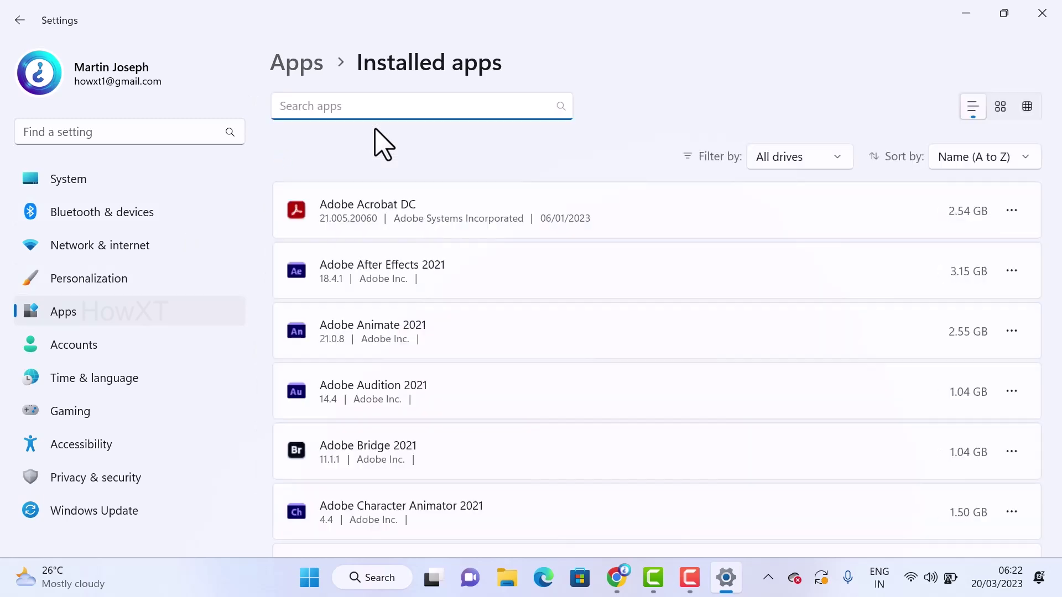
scroll(604, 251, down, 7)
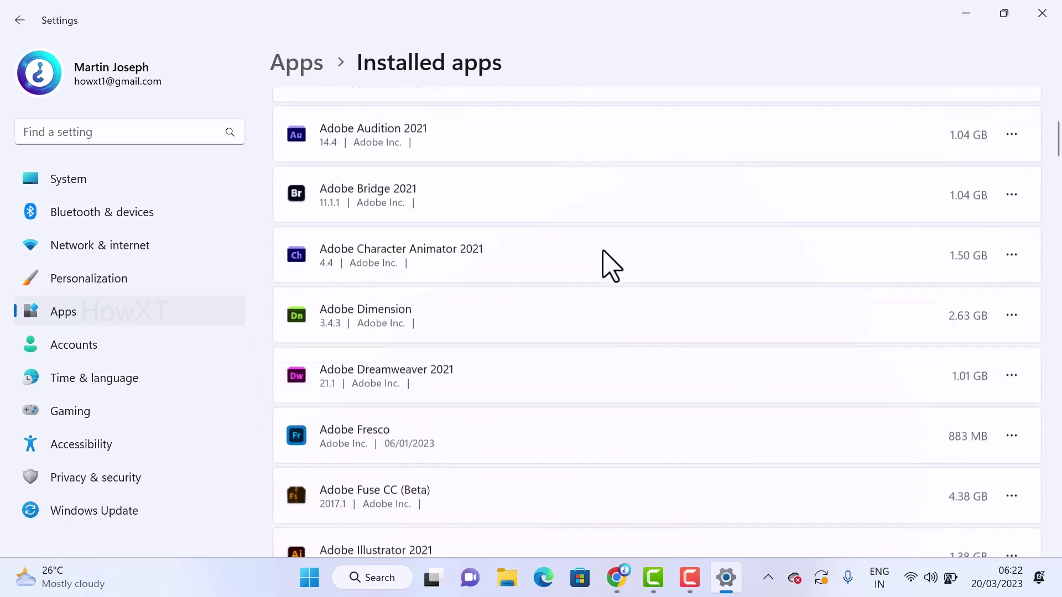
scroll(604, 252, down, 12)
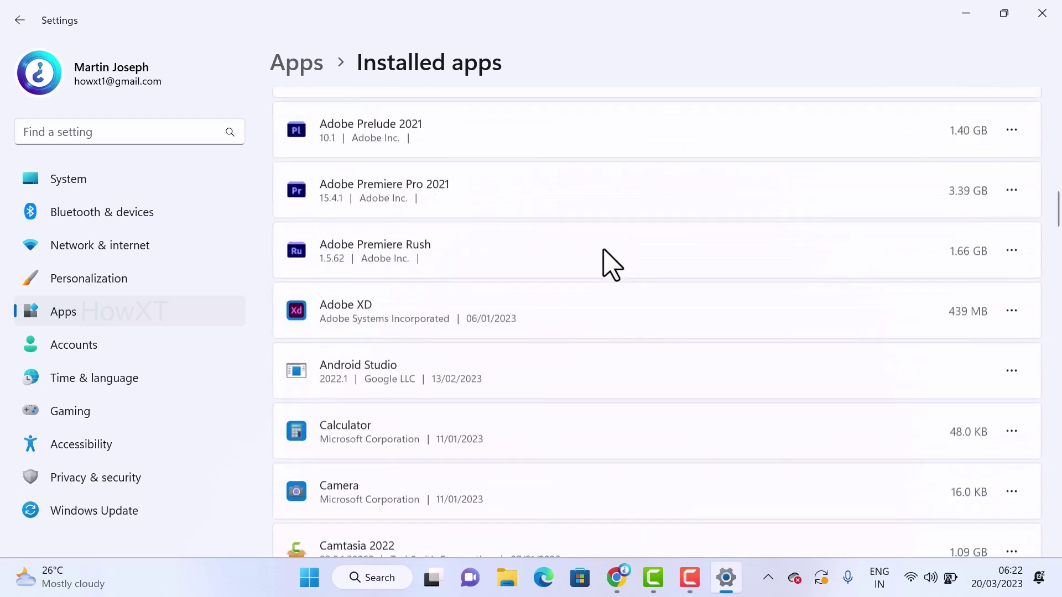
scroll(604, 251, down, 8)
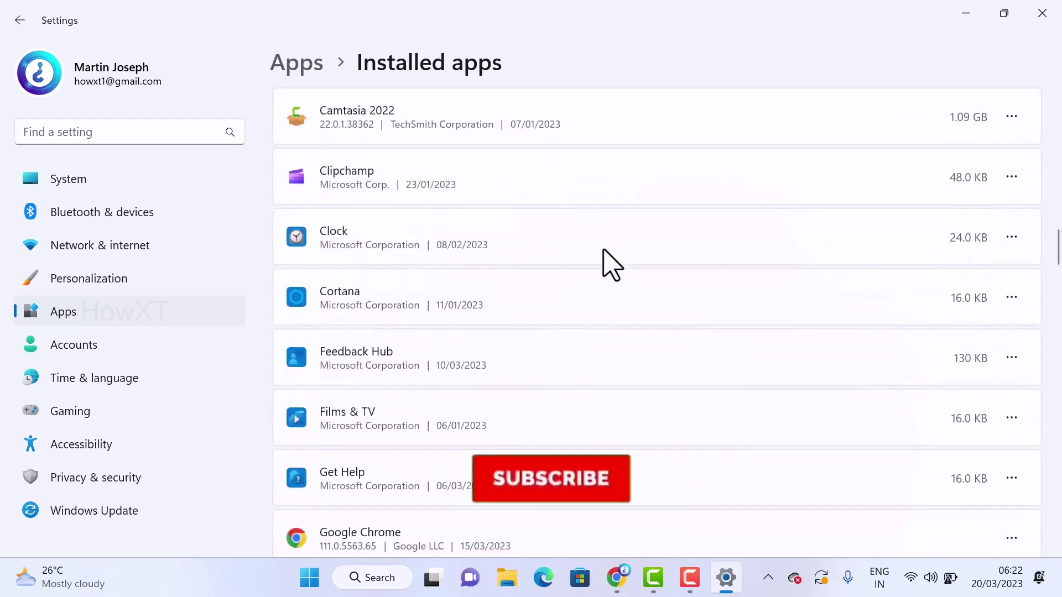
scroll(612, 265, down, 2)
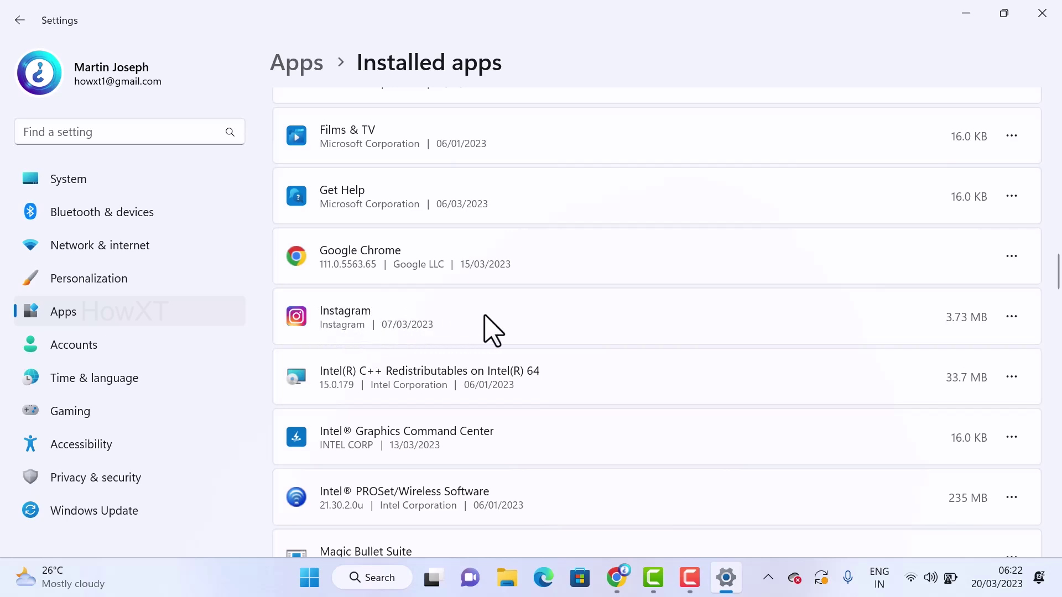
click(1012, 318)
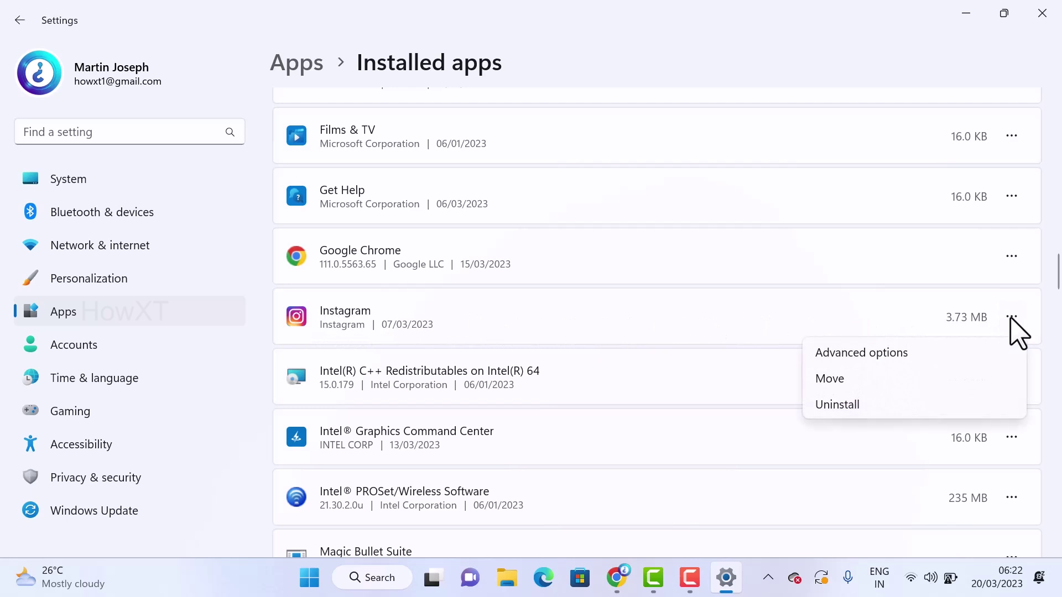
Move Instagram to Local Disk (D:) as the destination drive
click(831, 381)
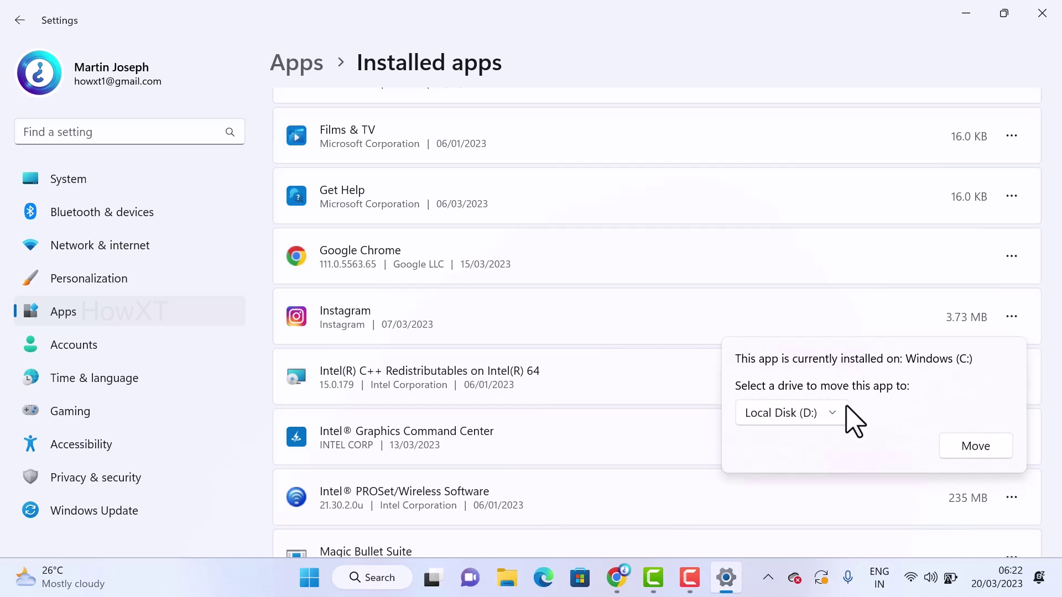
click(808, 426)
click(808, 425)
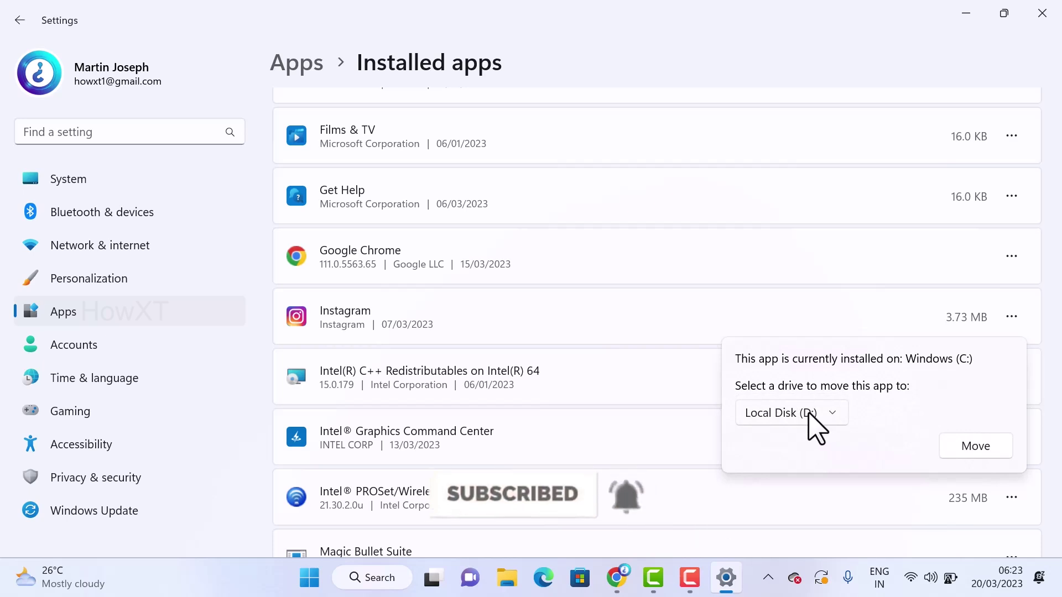
click(809, 414)
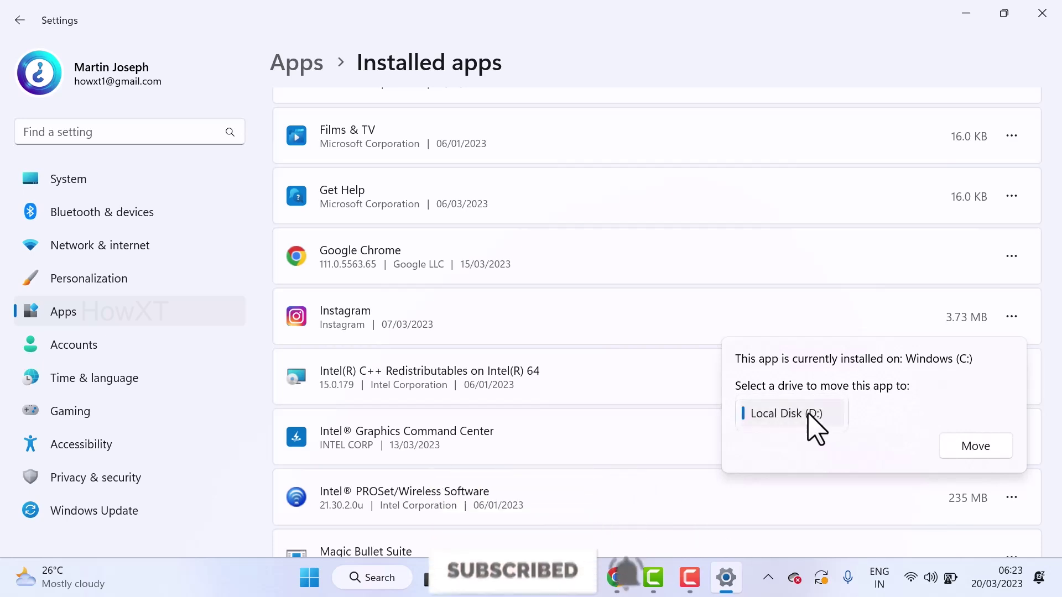
click(776, 417)
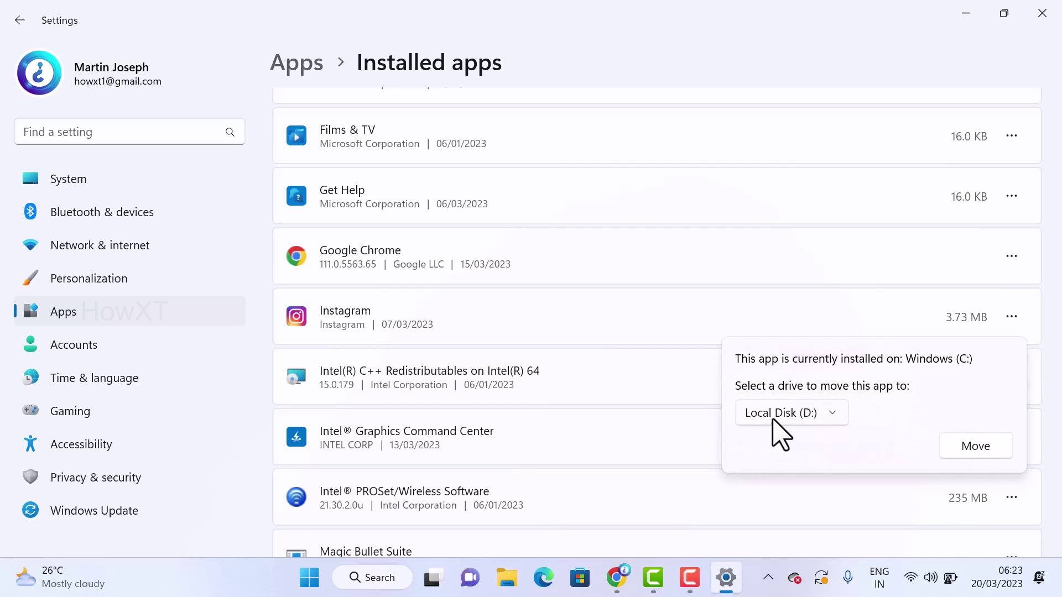
click(990, 463)
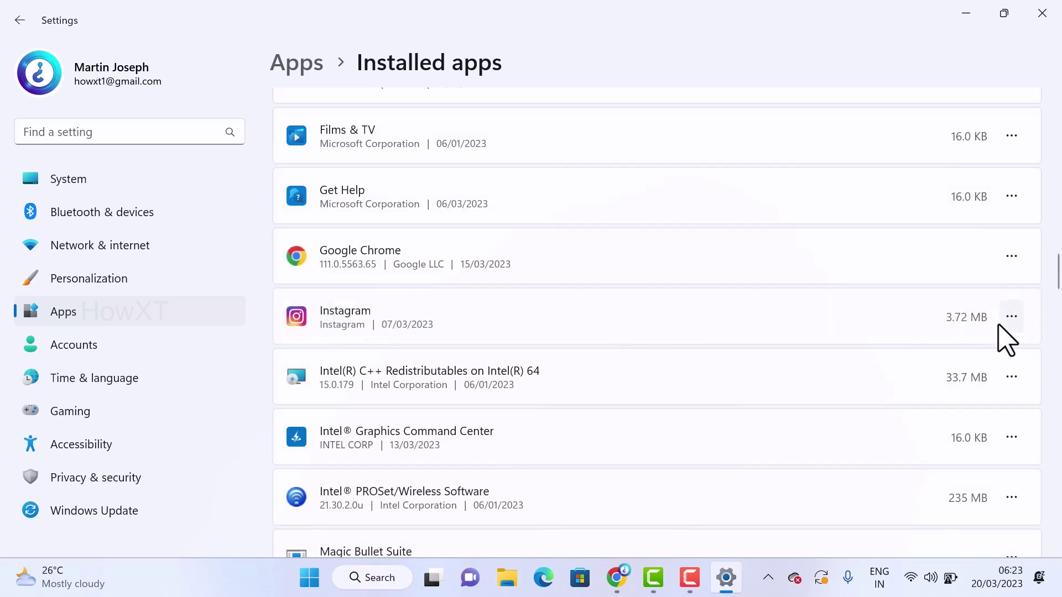
View Instagram's Advanced options page, then close Settings
click(1002, 326)
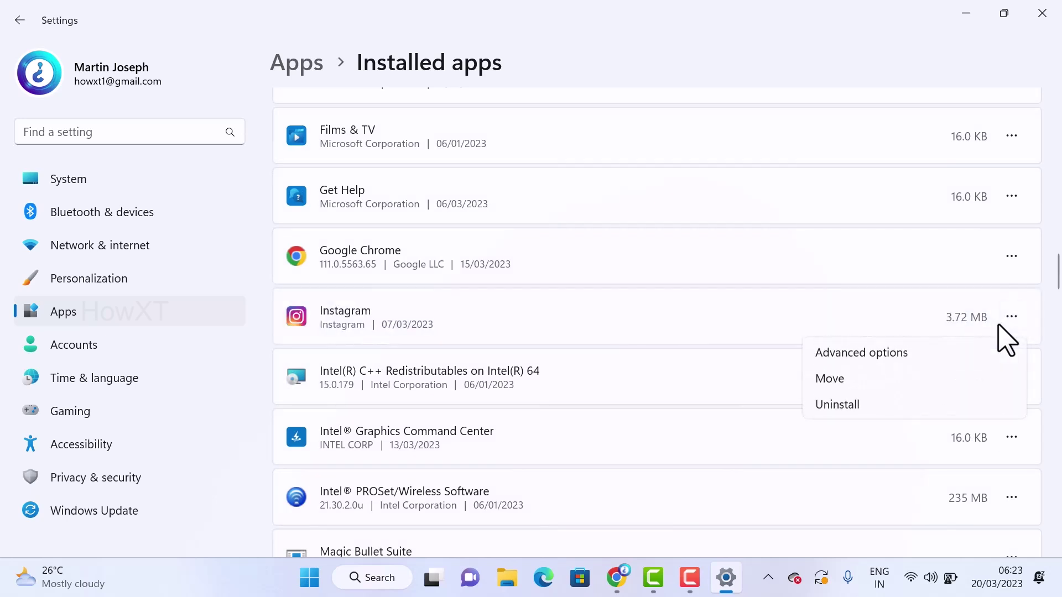
click(928, 355)
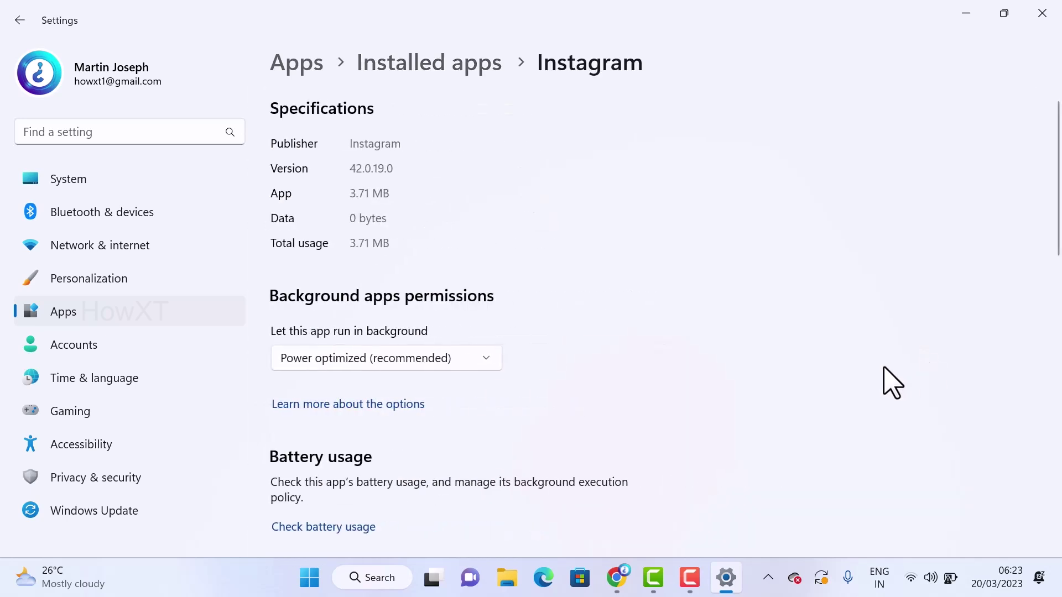
click(1042, 12)
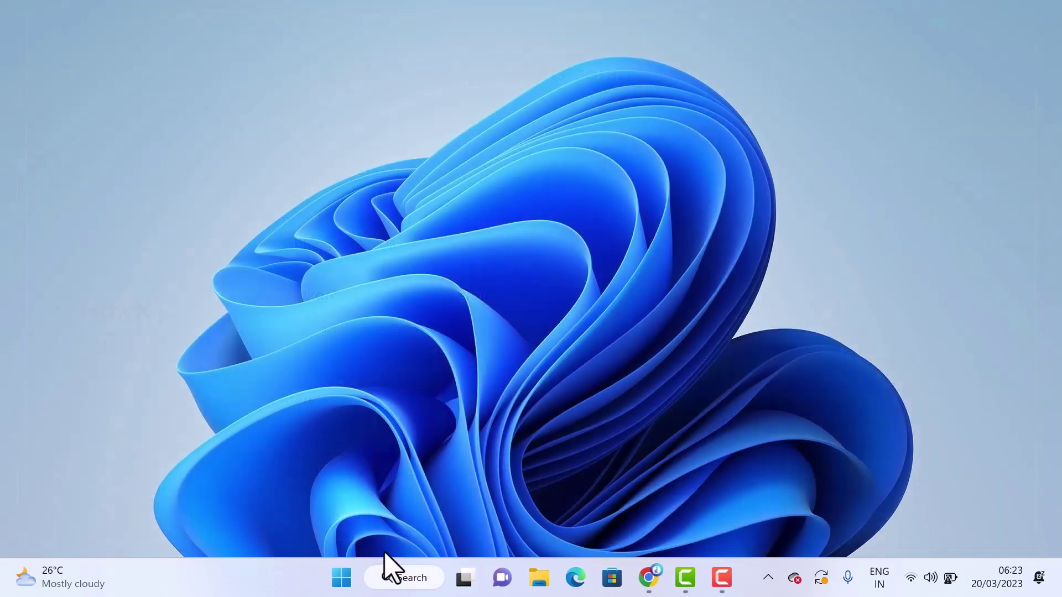
click(532, 575)
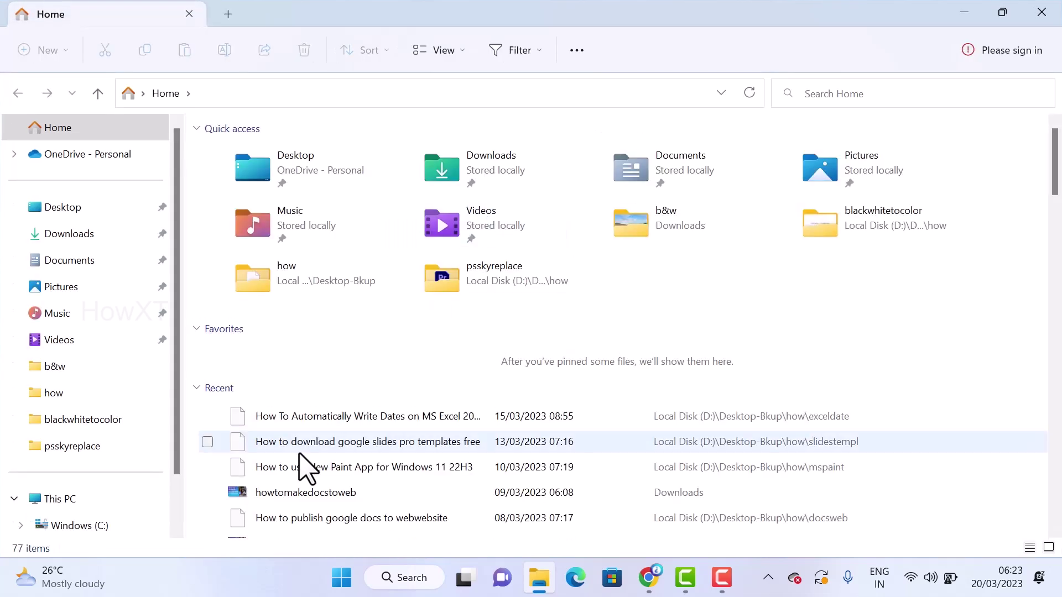
click(341, 578)
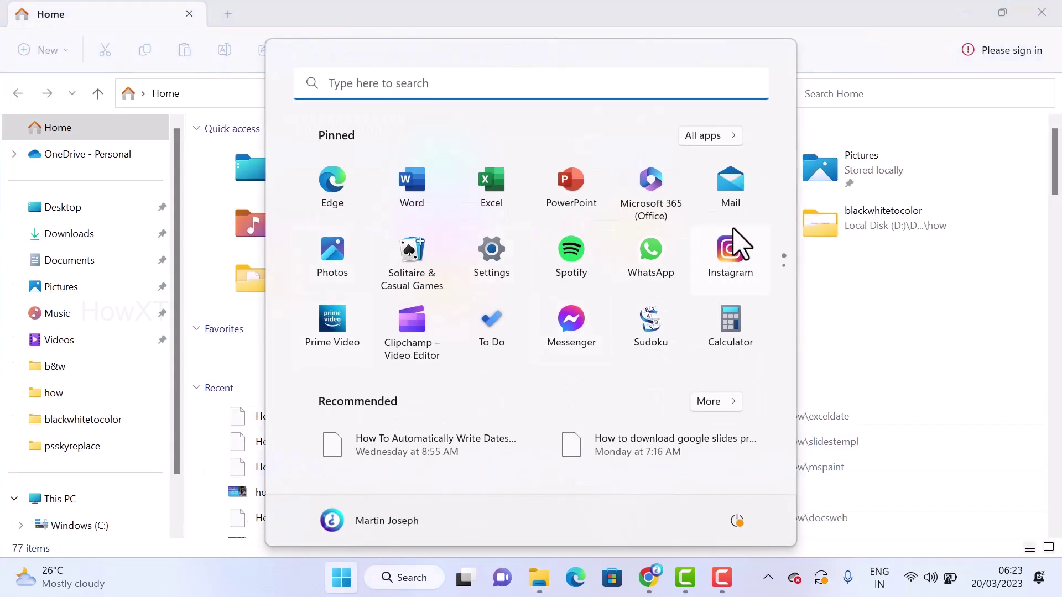
key(Escape)
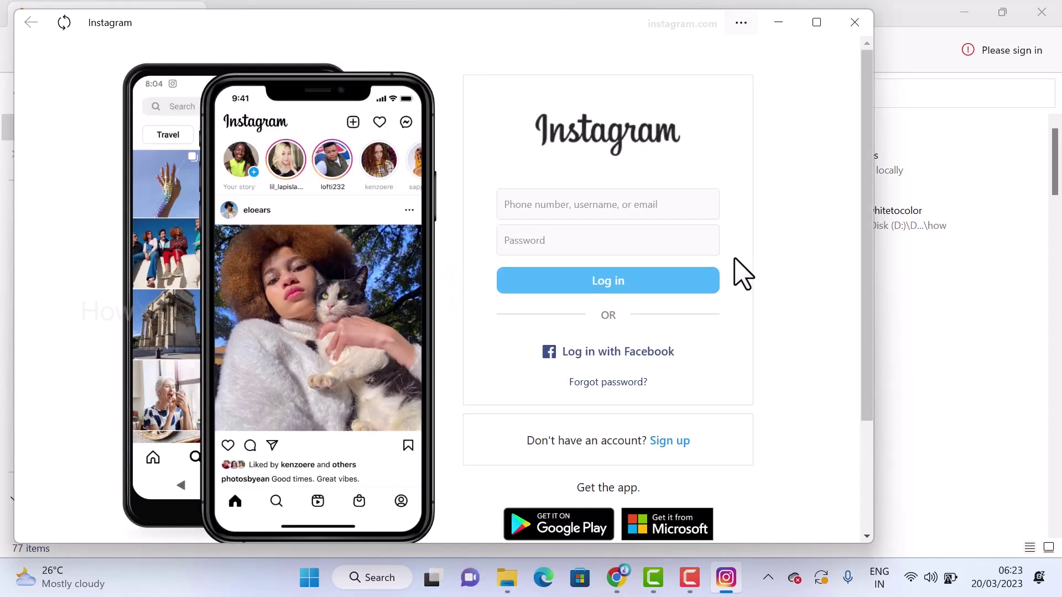
click(854, 25)
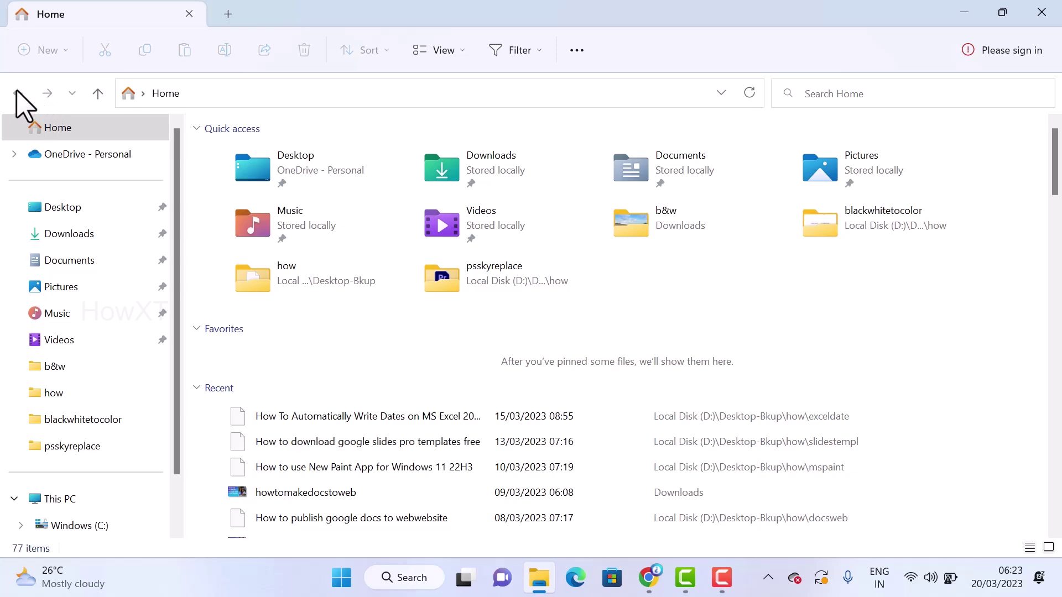
click(1041, 11)
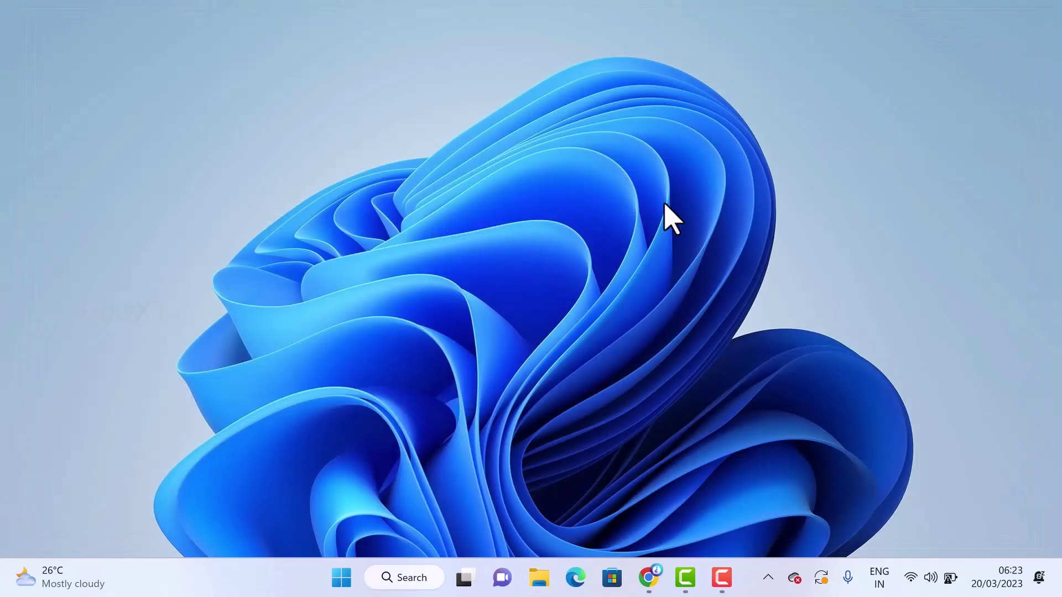
Browse D:\WpSystem > S-1-5-21 folder > AppData, then close Explorer and open Start
key(super+e)
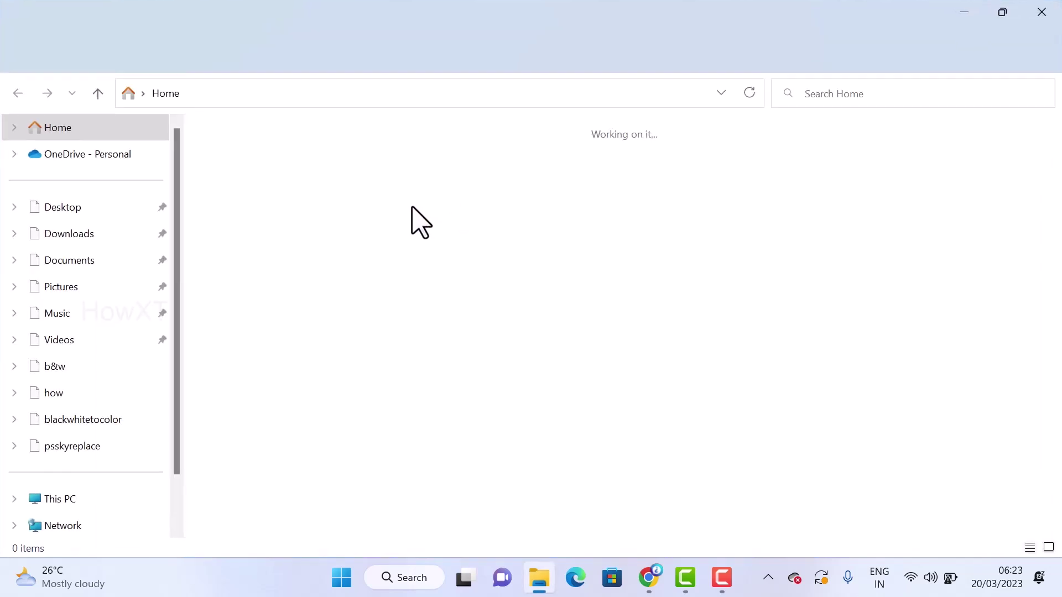
click(55, 500)
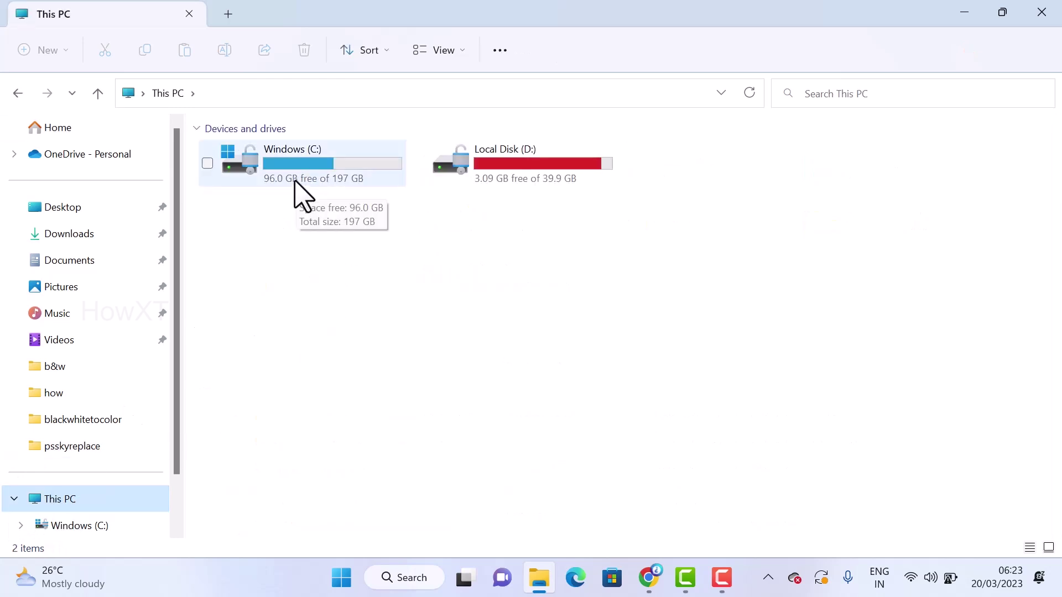
double_click(565, 177)
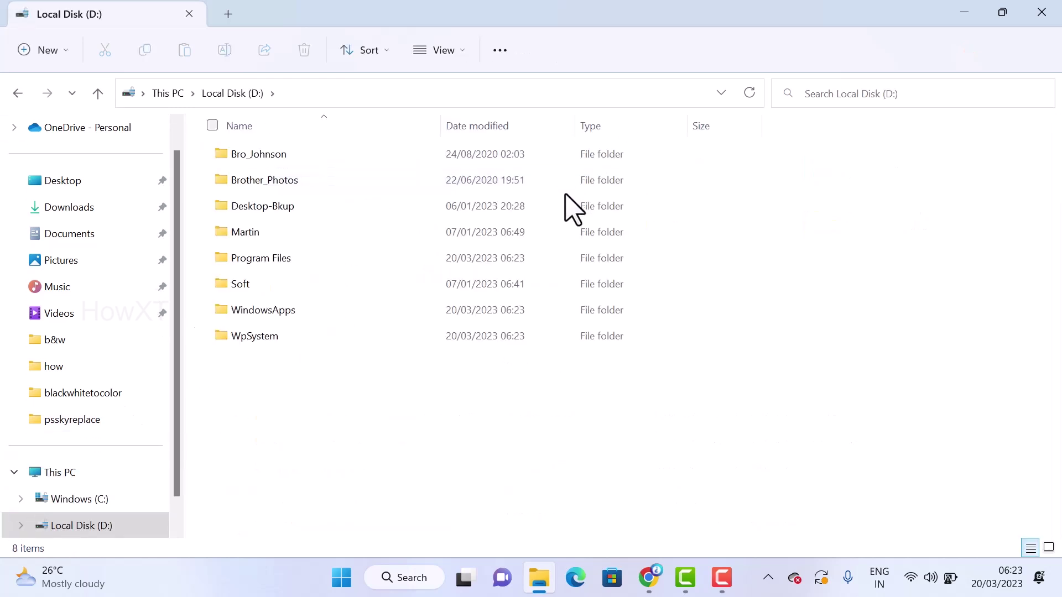
double_click(279, 344)
double_click(365, 155)
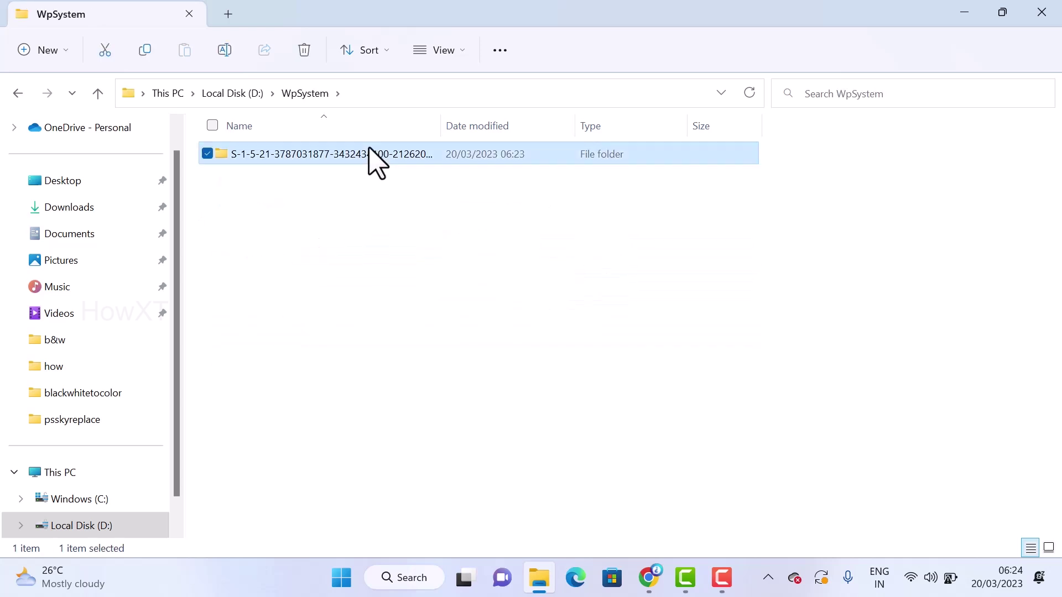
double_click(246, 157)
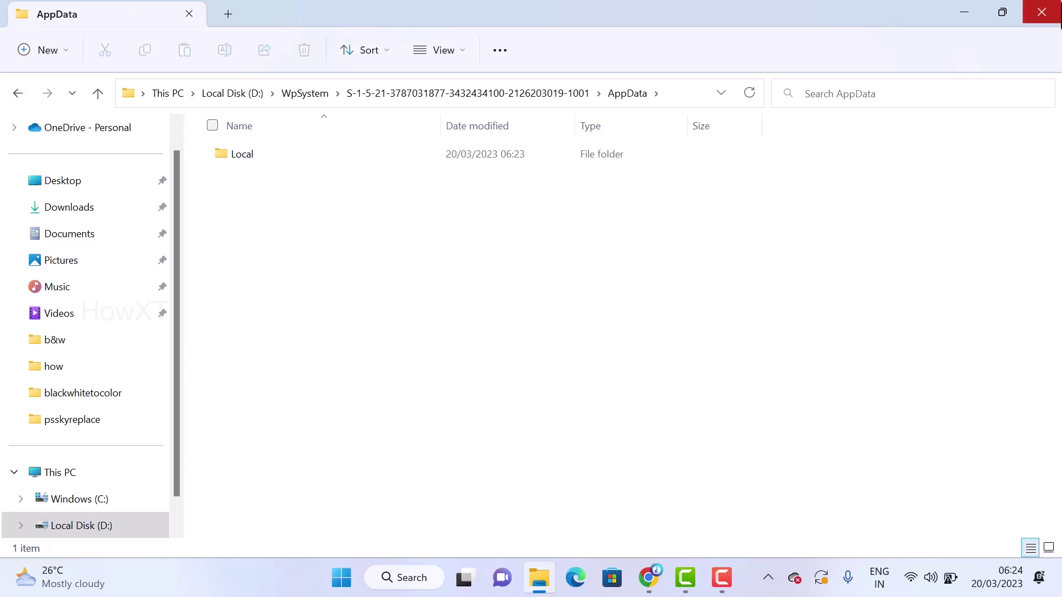
click(1043, 11)
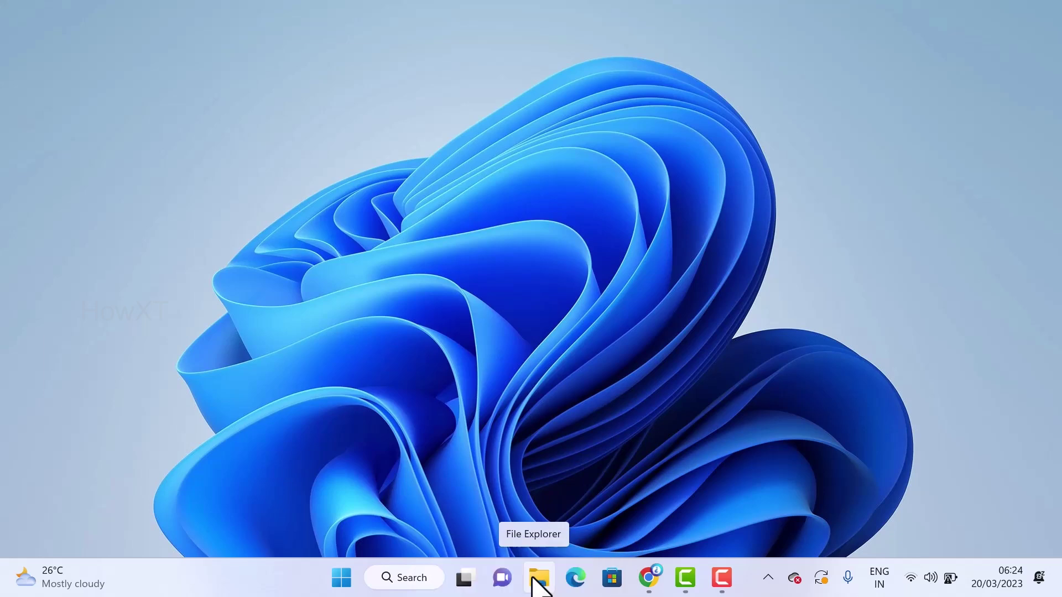
click(339, 578)
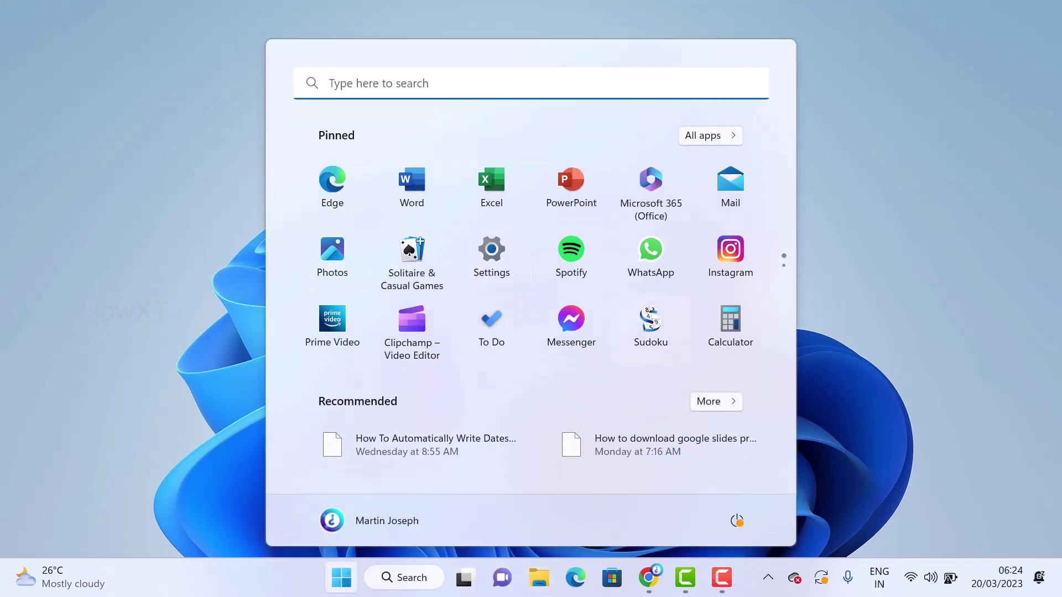